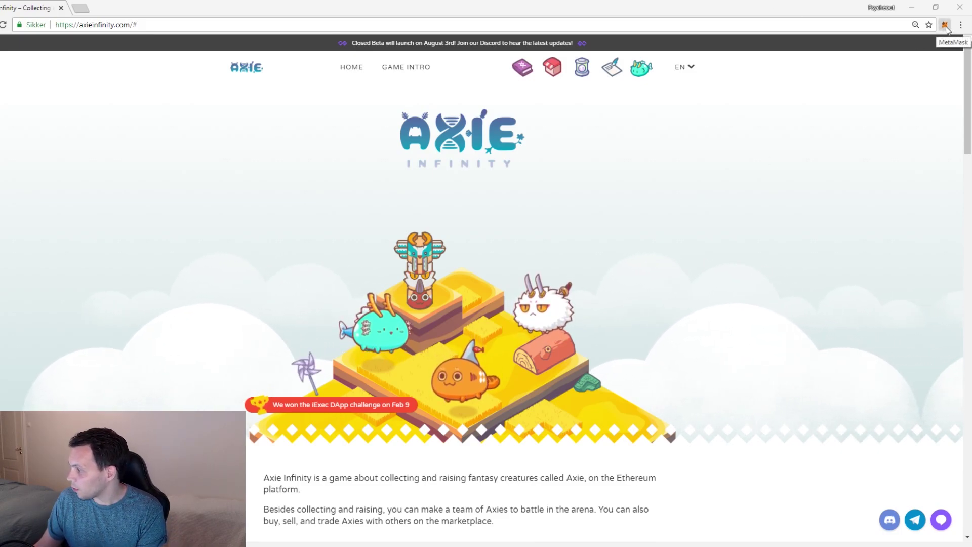
- Put the MetaMask wallet on Rinkeby Test Network and check its 30.738 ETH balance
{"action": "left_click", "coordinate": [945, 26]}
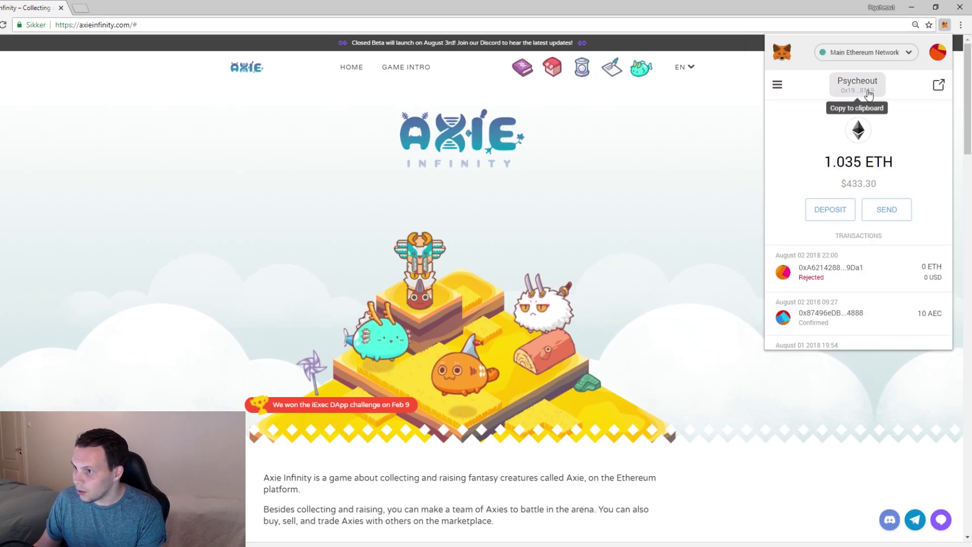
{"action": "left_click", "coordinate": [861, 54]}
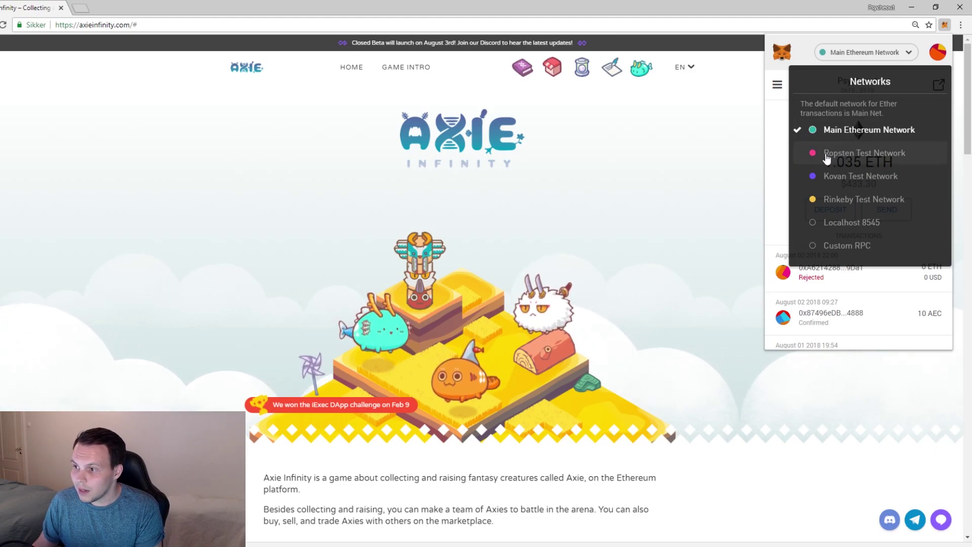
{"action": "left_click", "coordinate": [842, 200]}
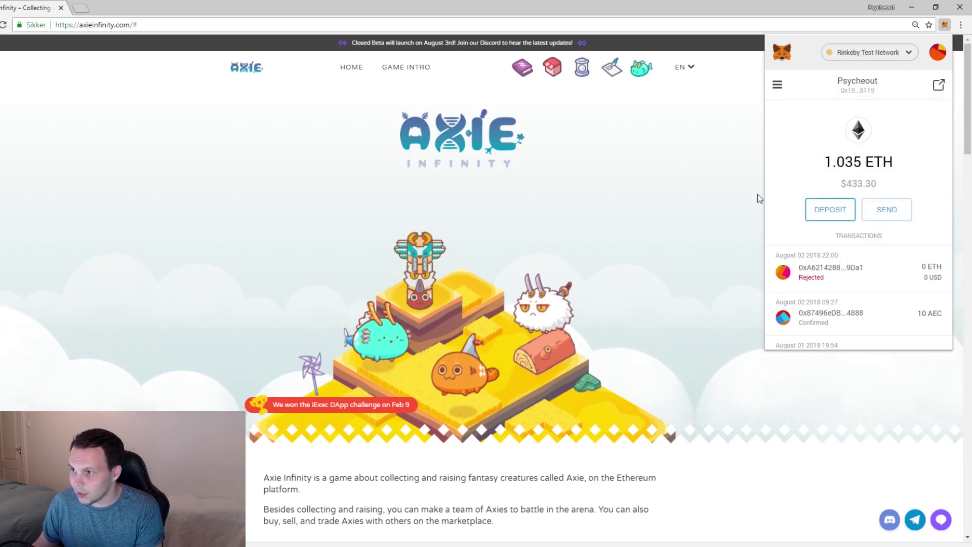
{"action": "left_click_drag", "start_coordinate": [820, 161], "coordinate": [857, 161]}
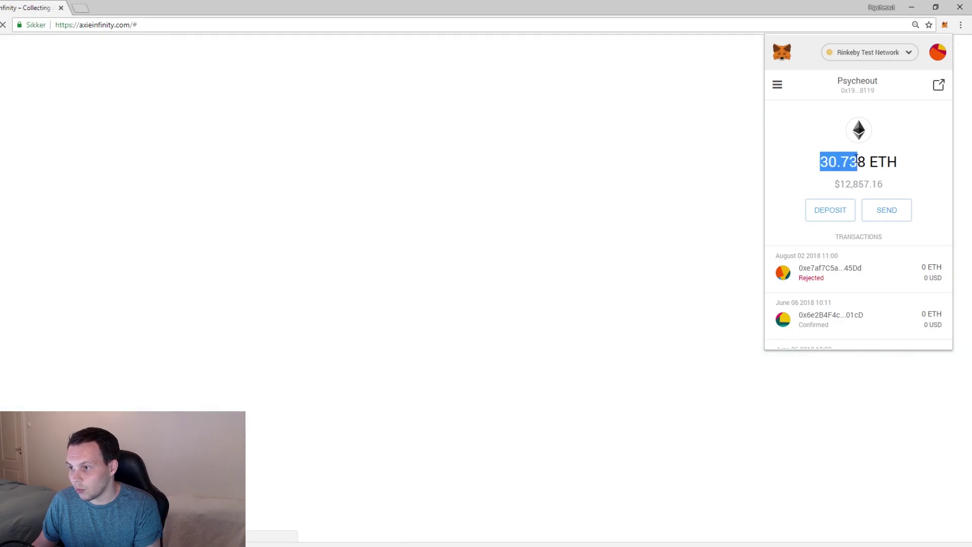
{"action": "left_click", "coordinate": [856, 158]}
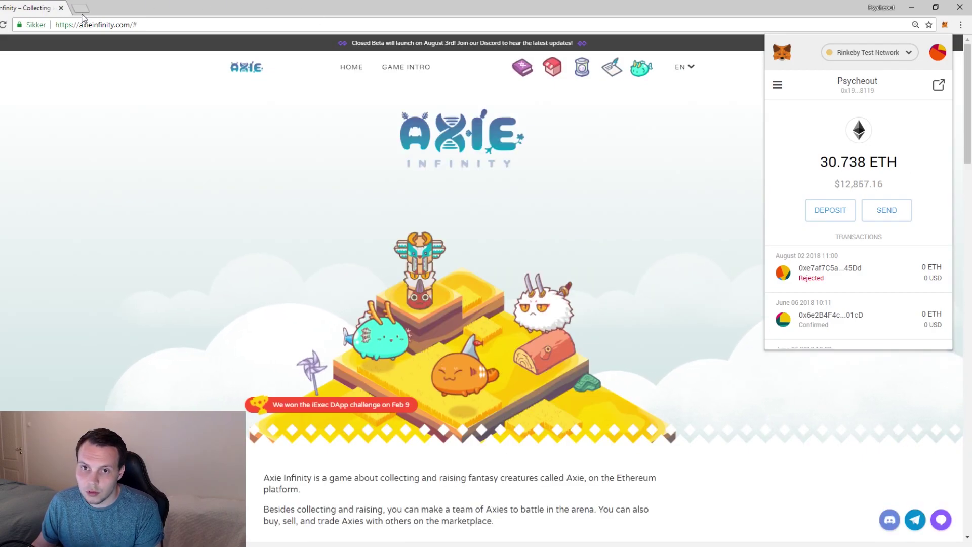
{"action": "left_click", "coordinate": [77, 26]}
- Enter 'faucet' in the address bar to go to faucet.rinkeby.io
{"action": "type", "text": "faucet.rinkeby.io"}
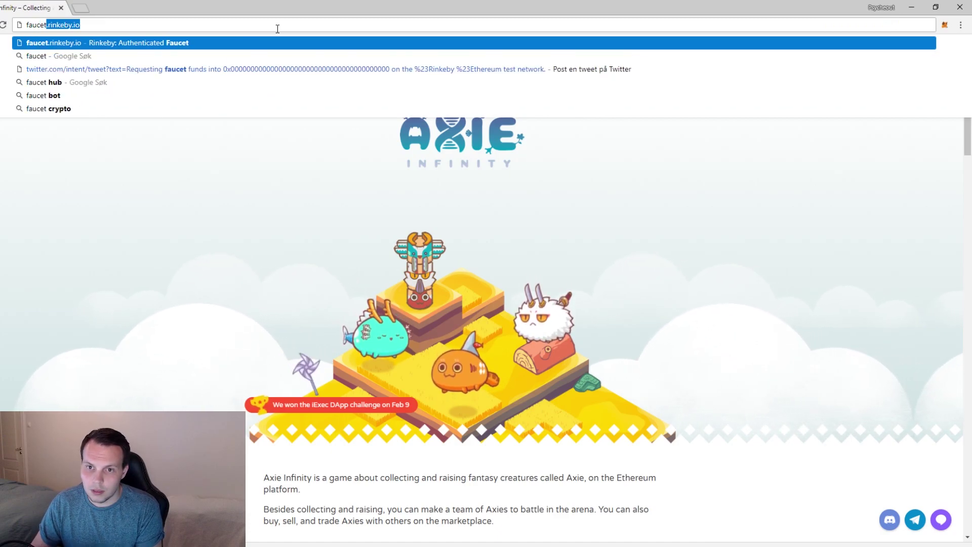
{"action": "key", "text": "Return"}
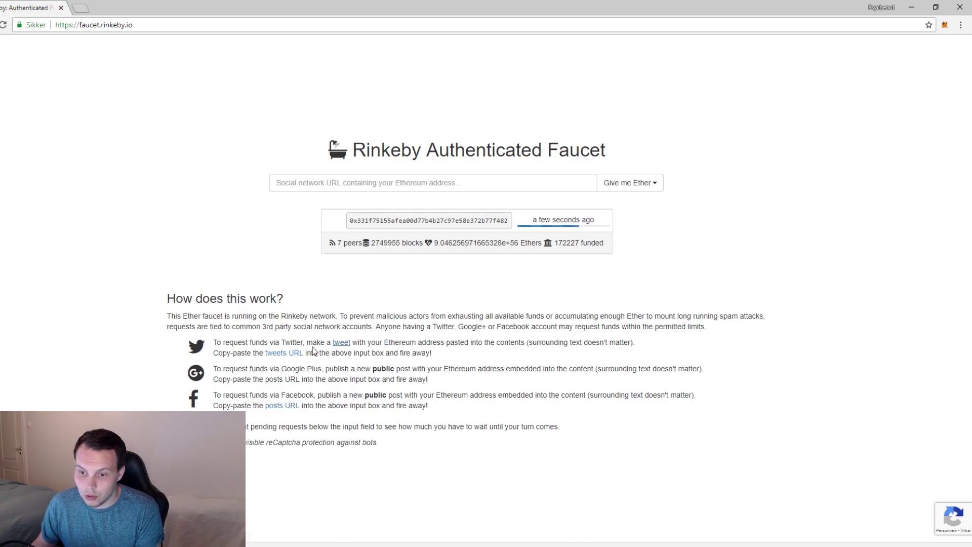
- Open the faucet's tweet-request link in a new tab and delete the 0x000 placeholder address
{"action": "middle_click", "coordinate": [349, 345]}
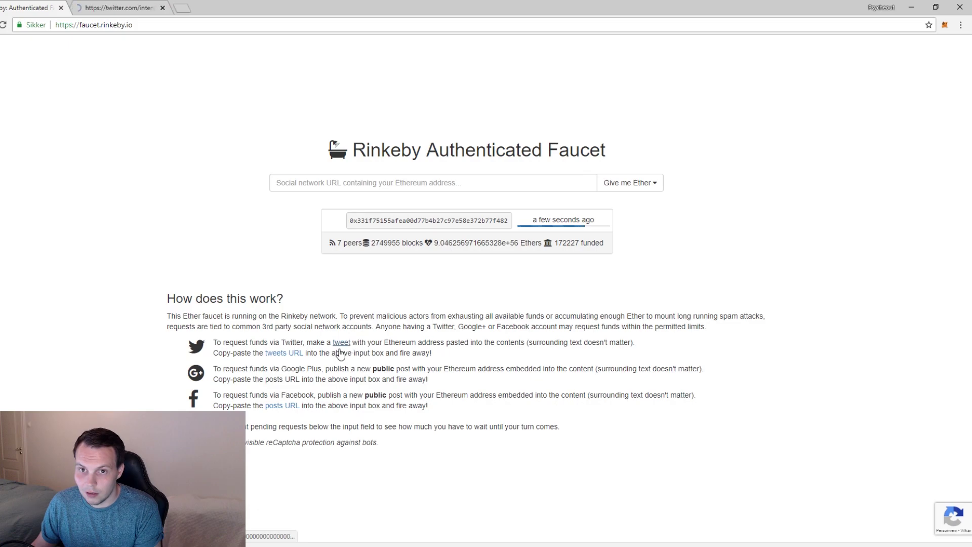
{"action": "left_click", "coordinate": [121, 11]}
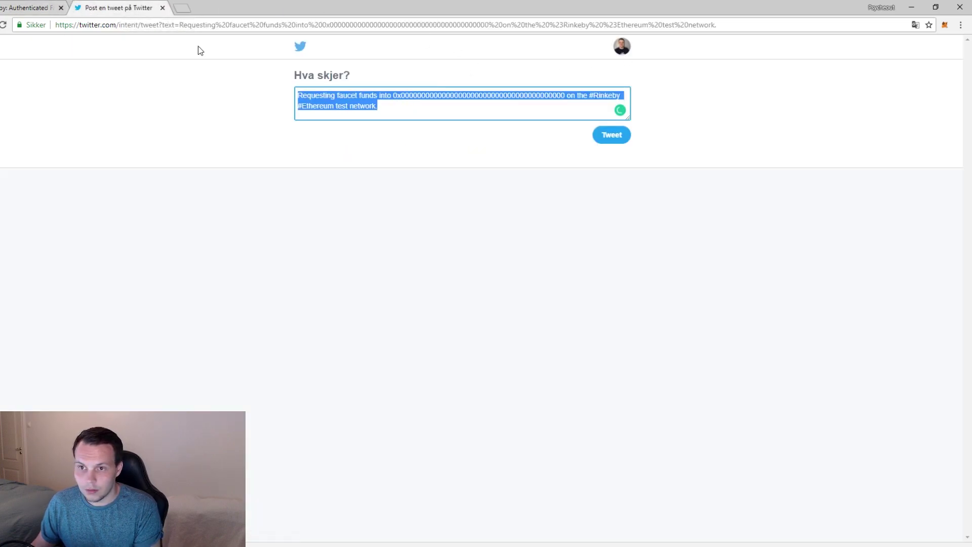
{"action": "left_click", "coordinate": [414, 97]}
{"action": "left_click_drag", "start_coordinate": [394, 94], "coordinate": [565, 99]}
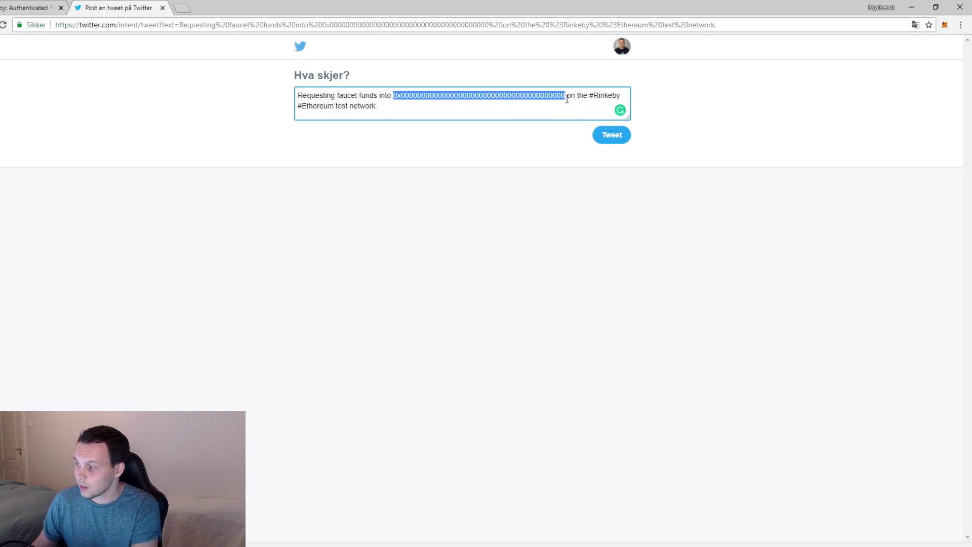
{"action": "key", "text": "BackSpace"}
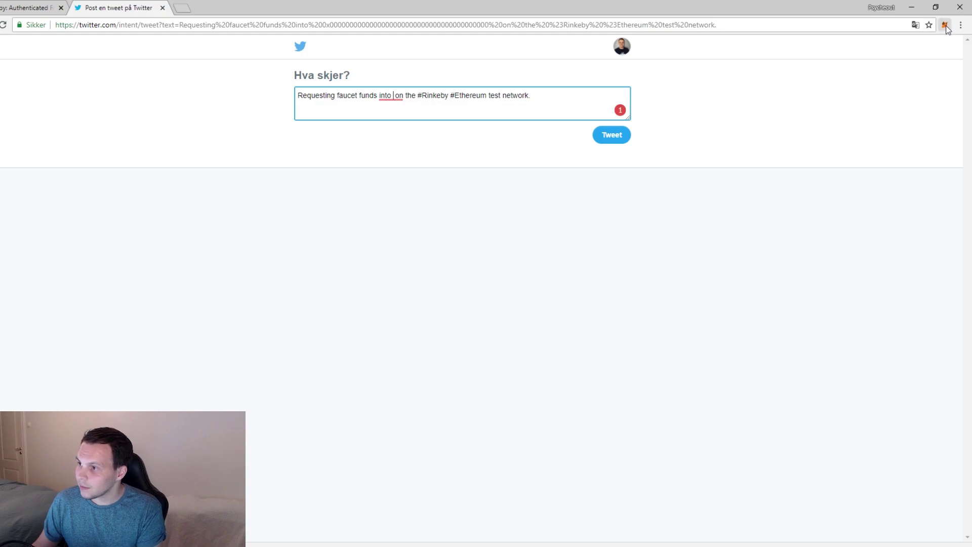
- Paste the wallet's account address from MetaMask into the tweet and post it
{"action": "left_click", "coordinate": [945, 26]}
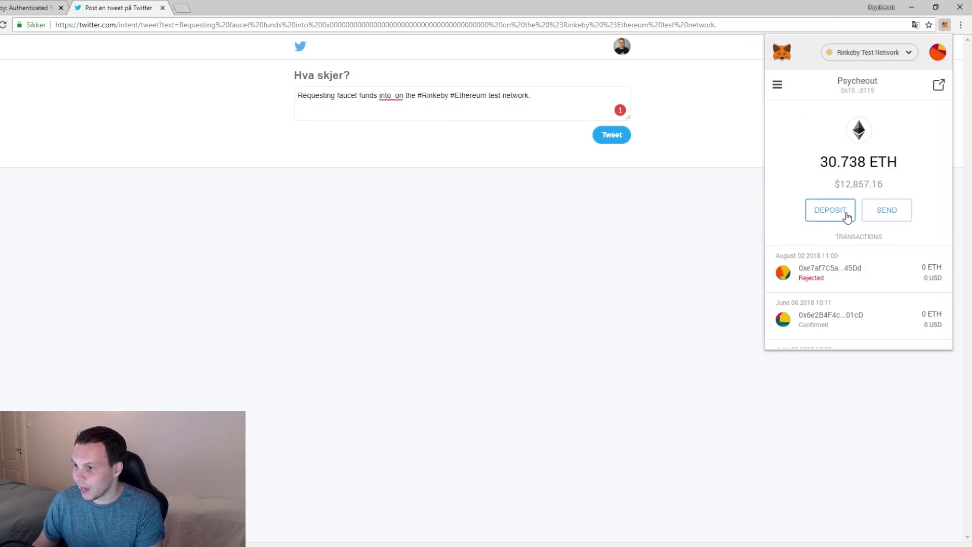
{"action": "left_click", "coordinate": [857, 83]}
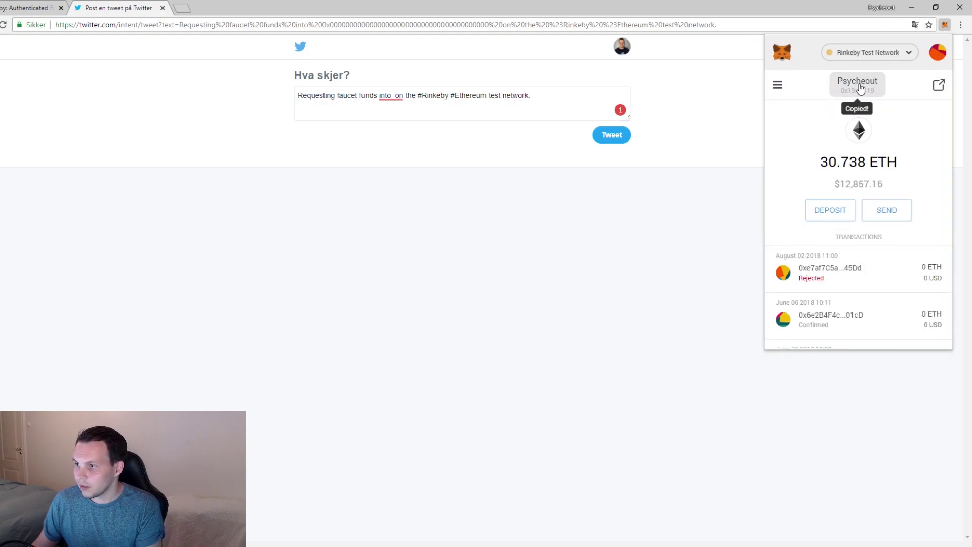
{"action": "right_click", "coordinate": [391, 96]}
{"action": "left_click", "coordinate": [529, 99]}
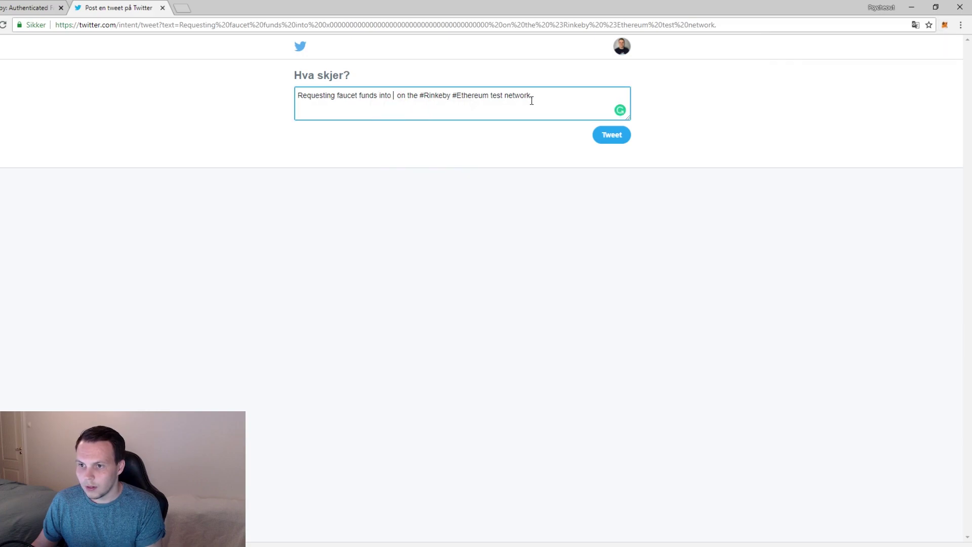
{"action": "type", "text": "0x193997d4459380b09a060ba087b2f59b1d928119"}
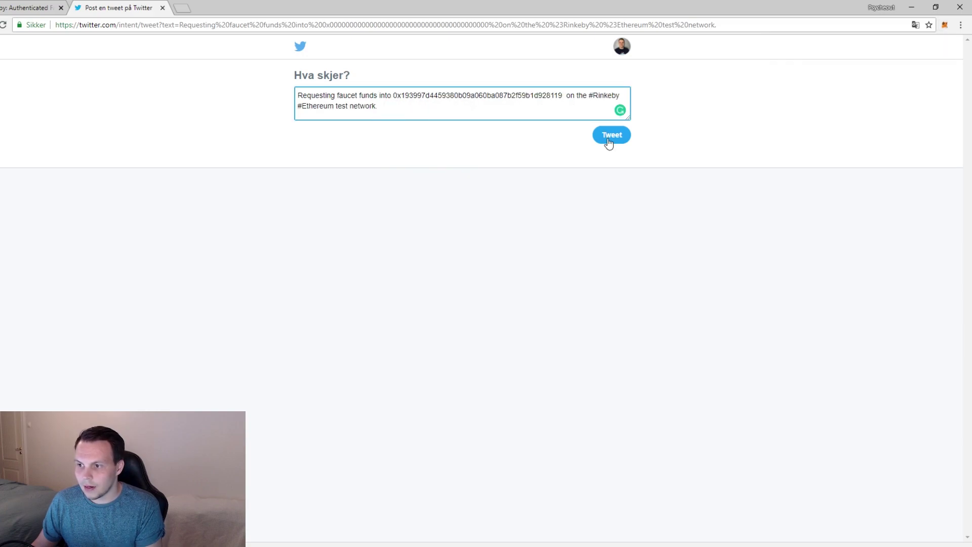
{"action": "left_click", "coordinate": [609, 142]}
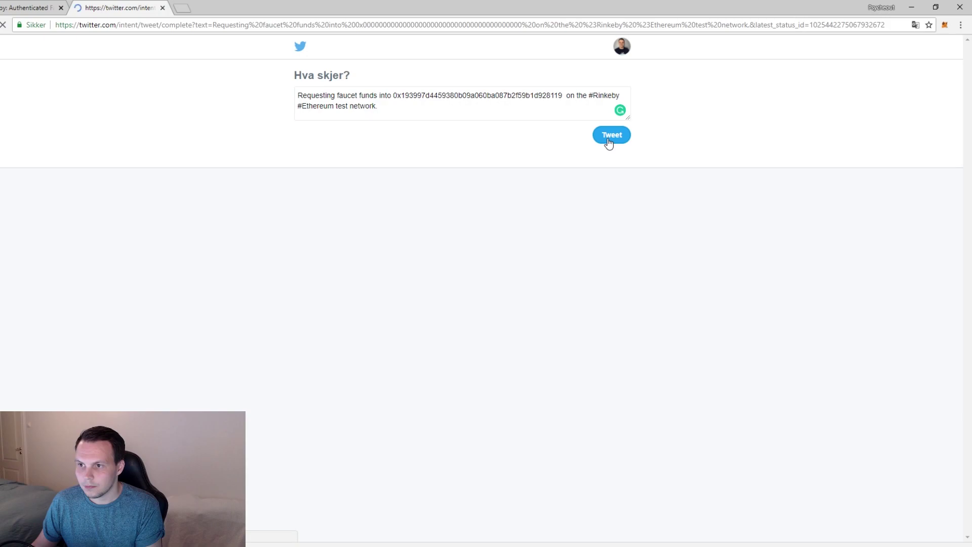
{"action": "double_click", "coordinate": [324, 102]}
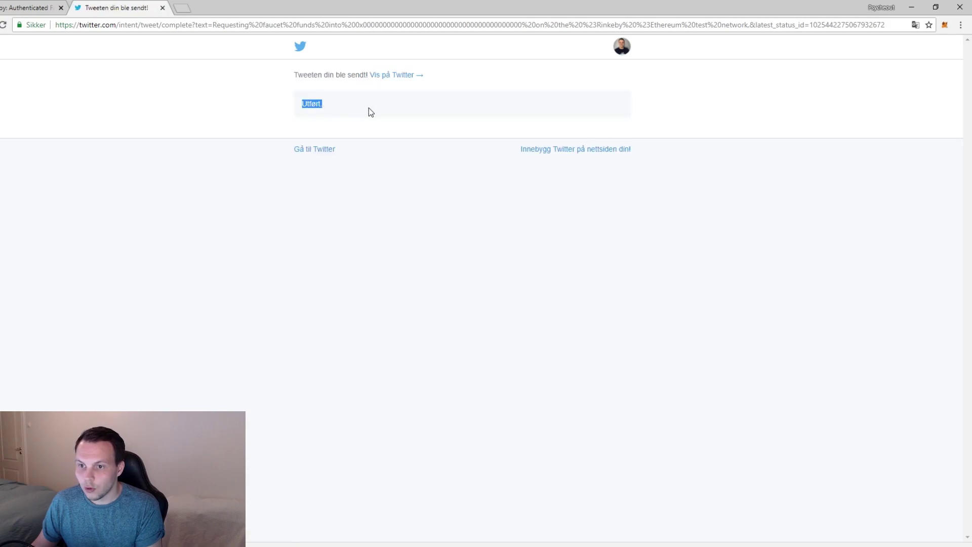
{"action": "left_click", "coordinate": [368, 110]}
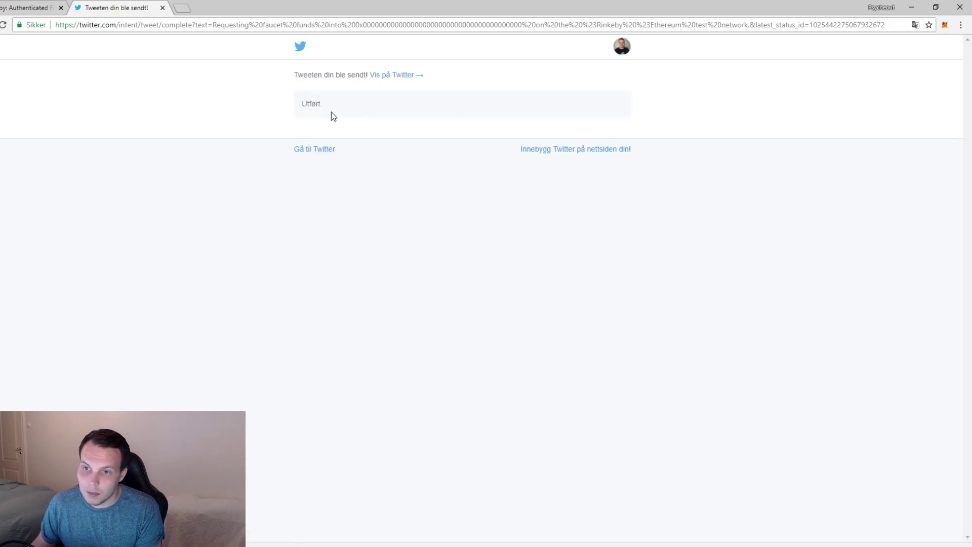
- On the faucet page, pick the 18.75 Ethers / 3 days funding option
{"action": "left_click", "coordinate": [23, 8]}
{"action": "left_click", "coordinate": [630, 194]}
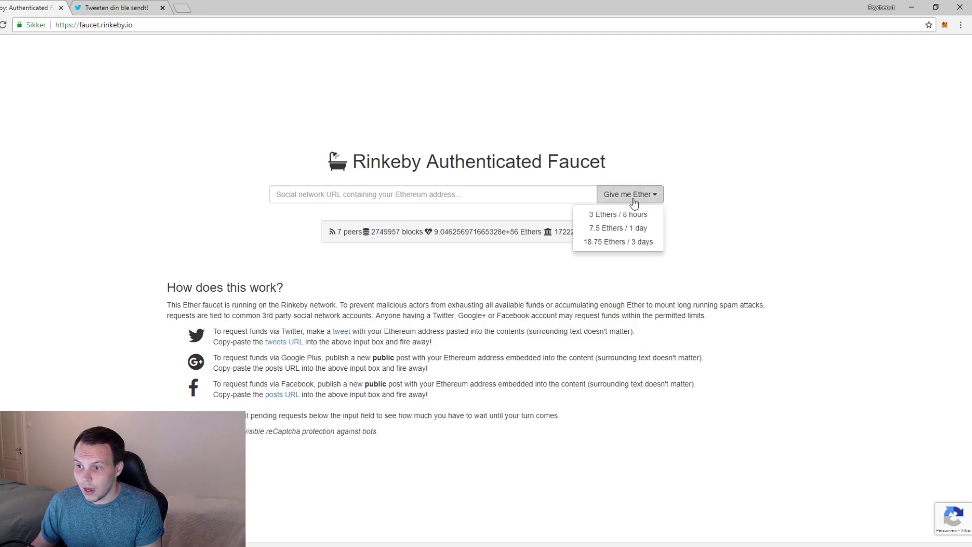
{"action": "left_click", "coordinate": [605, 242]}
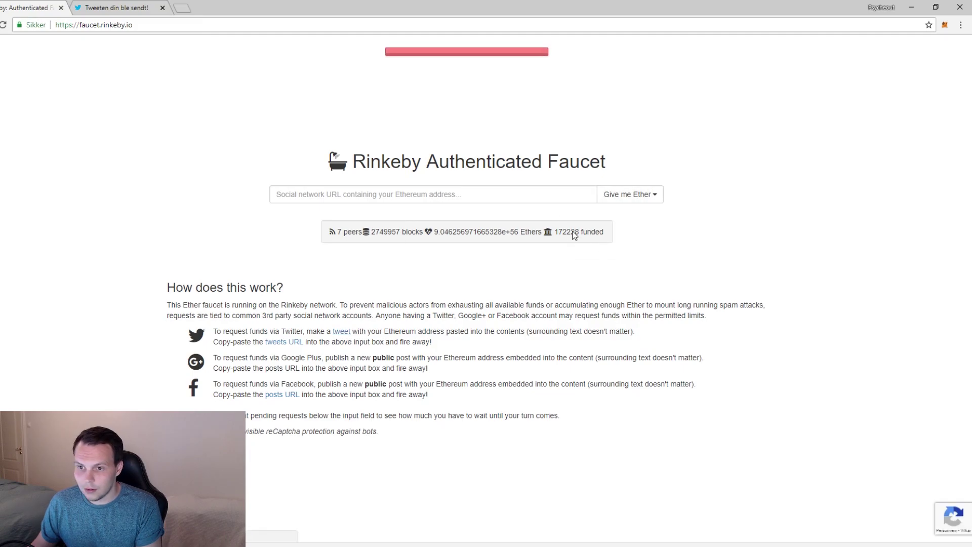
- Copy the link to the faucet-request tweet from your Twitter profile
{"action": "left_click", "coordinate": [111, 11]}
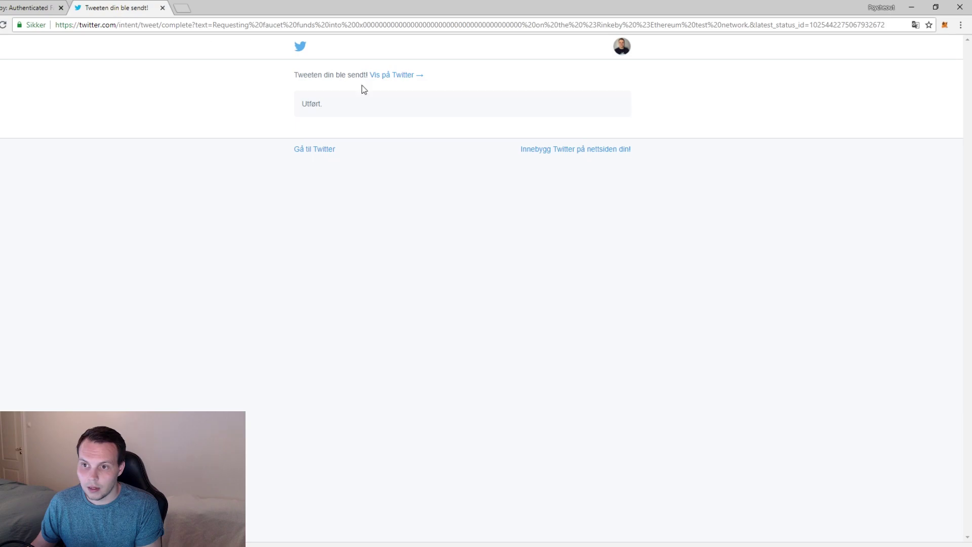
{"action": "left_click", "coordinate": [622, 46]}
{"action": "left_click", "coordinate": [553, 71]}
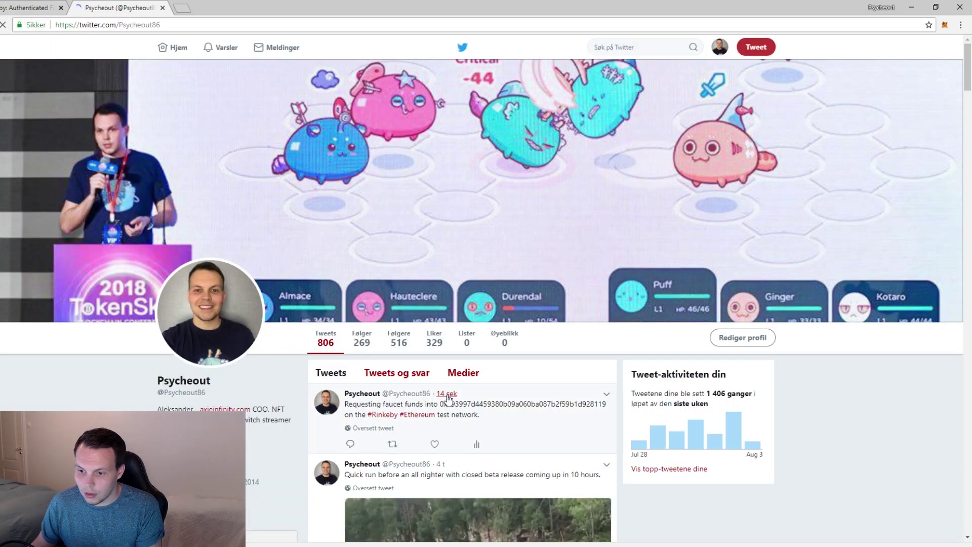
{"action": "left_click", "coordinate": [607, 394]}
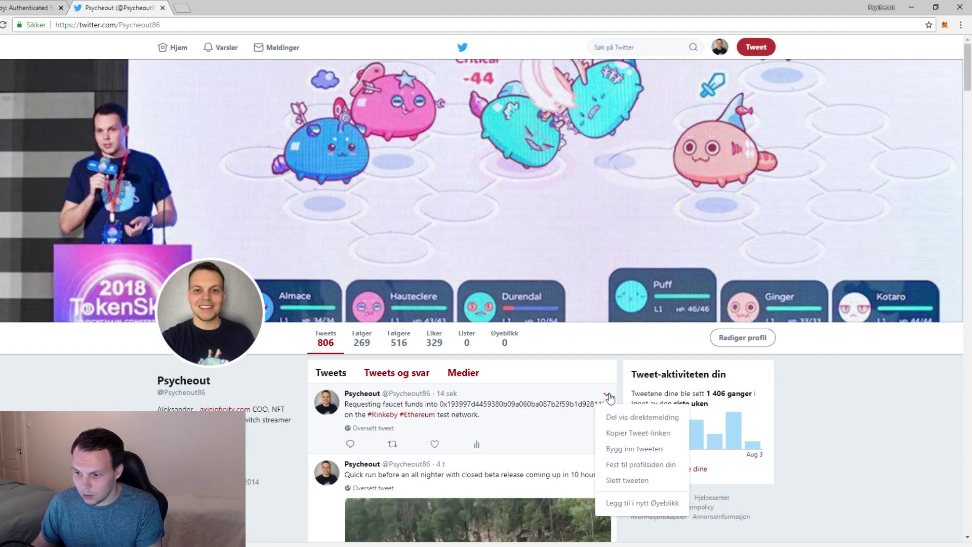
{"action": "left_click", "coordinate": [645, 432]}
- Paste the tweet link into the faucet and request 18.75 Ethers for 3 days
{"action": "left_click", "coordinate": [41, 7]}
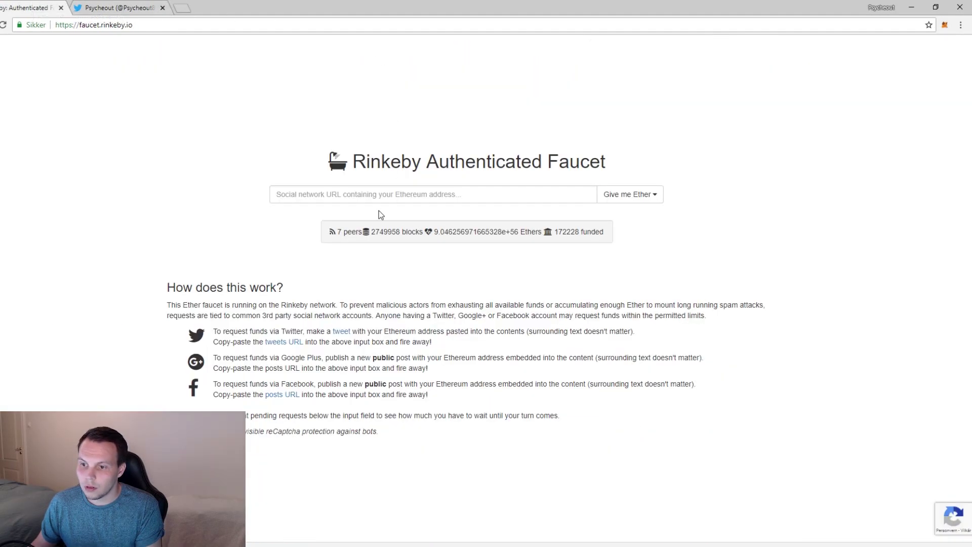
{"action": "left_click", "coordinate": [357, 194]}
{"action": "key", "text": "ctrl+v"}
{"action": "left_click", "coordinate": [614, 194]}
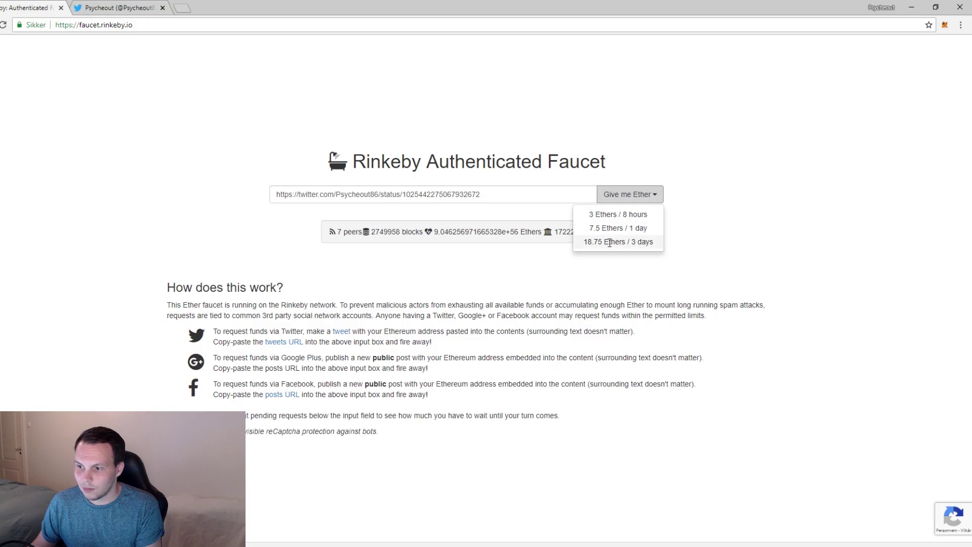
{"action": "left_click", "coordinate": [603, 242]}
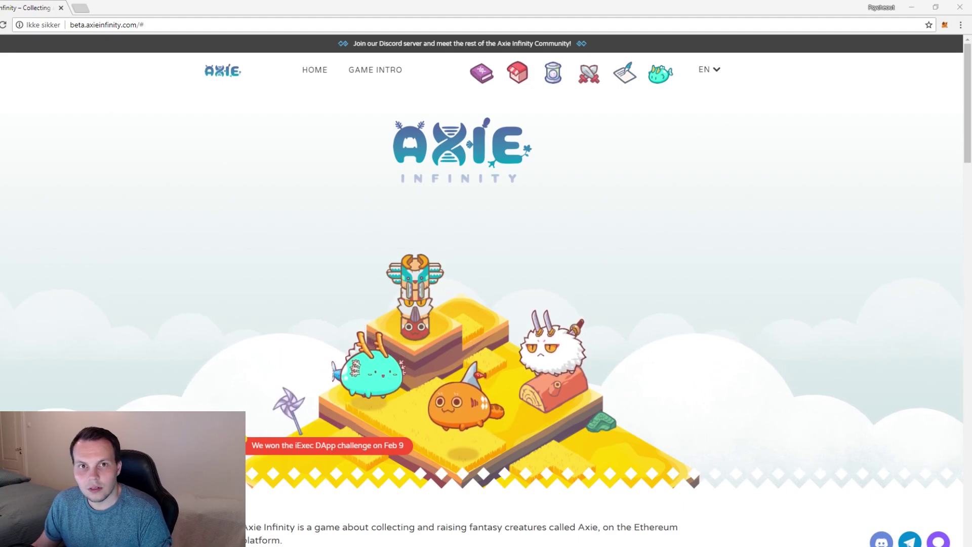
- Visit the My Axies collection, then the Axie Laboratory page
{"action": "left_click", "coordinate": [91, 302]}
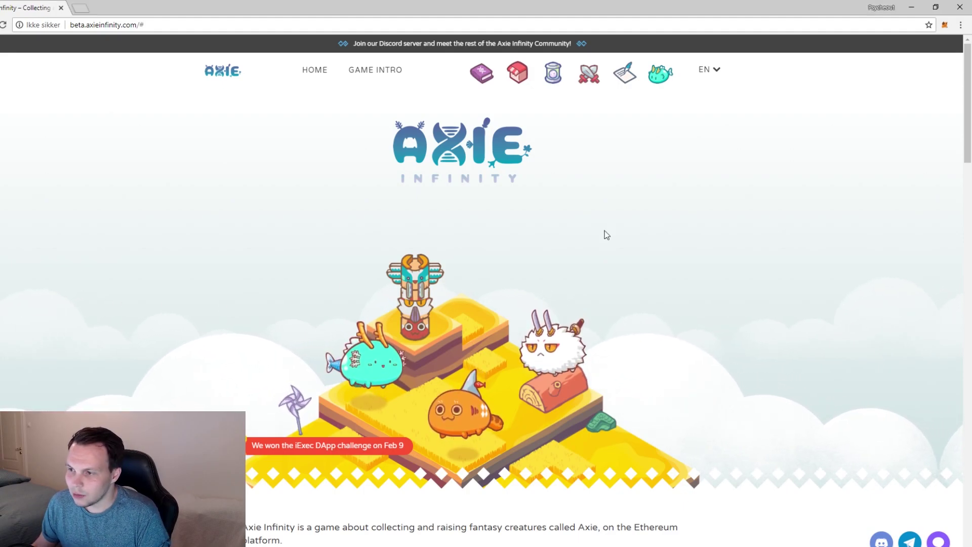
{"action": "left_click", "coordinate": [660, 74]}
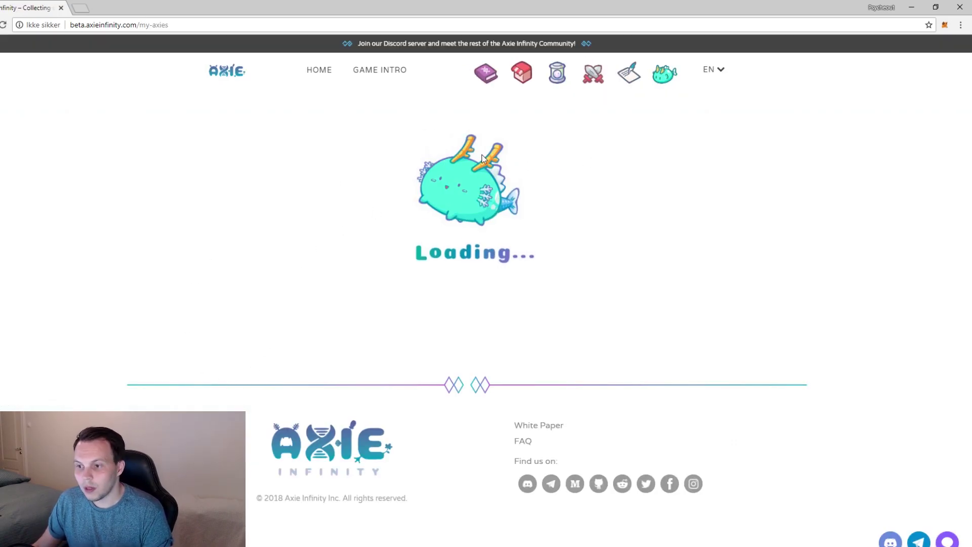
{"action": "scroll", "coordinate": [677, 218], "scroll_direction": "down", "scroll_amount": 2}
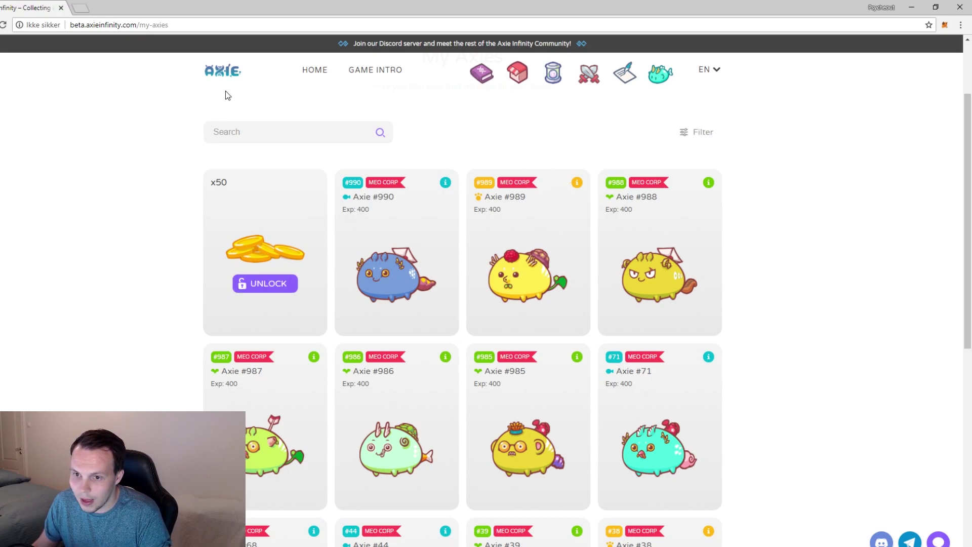
{"action": "left_click", "coordinate": [551, 76]}
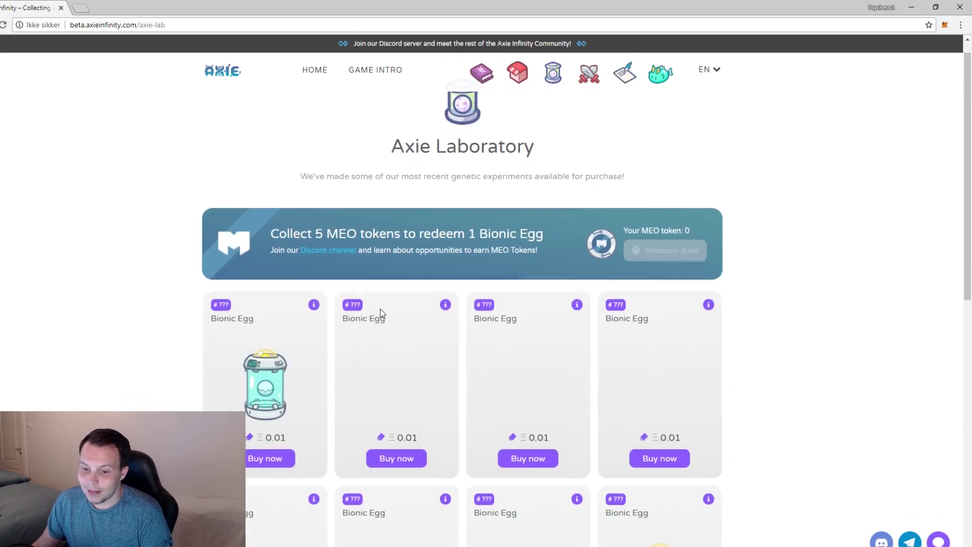
{"action": "scroll", "coordinate": [381, 309], "scroll_direction": "down", "scroll_amount": 2}
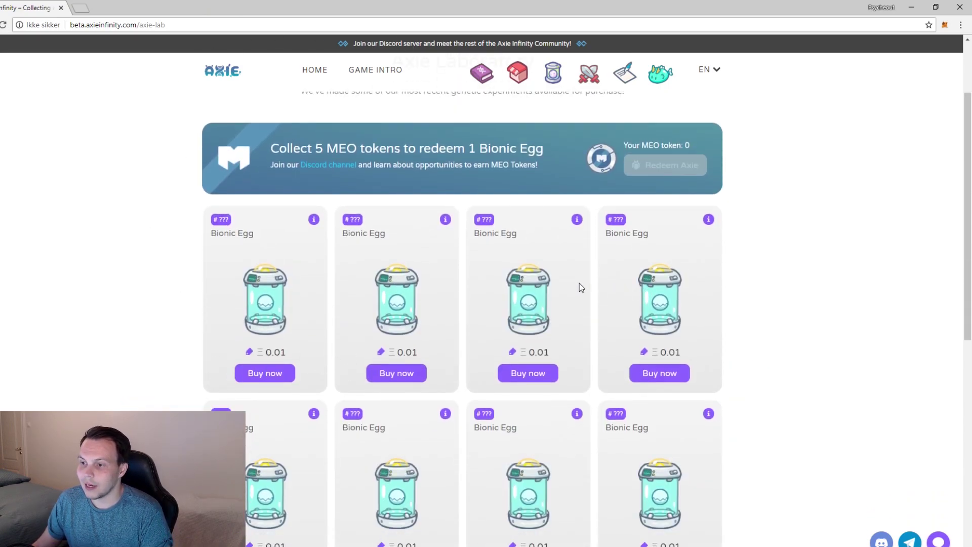
{"action": "scroll", "coordinate": [843, 301], "scroll_direction": "up", "scroll_amount": 2}
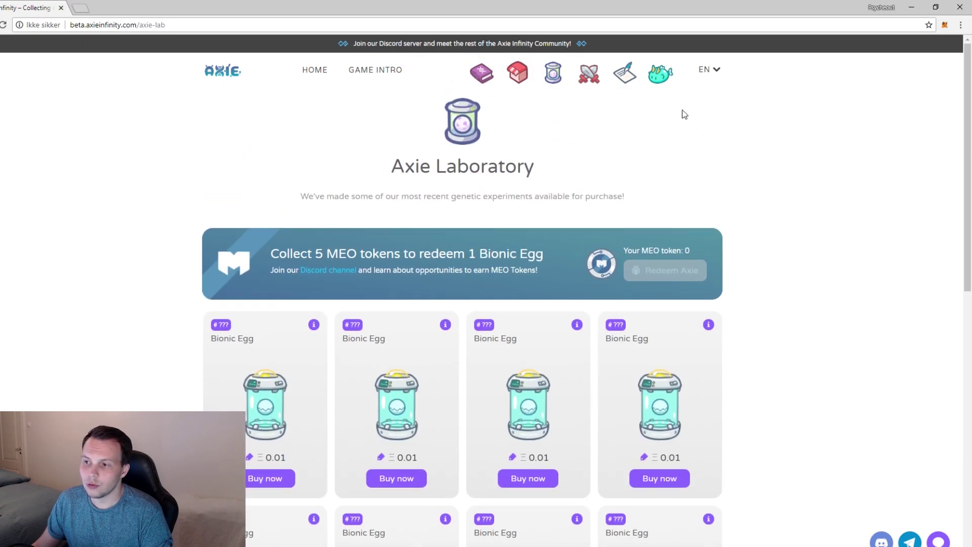
- Return to My Axies and browse the owned Axies #990, #989 and #988
{"action": "left_click", "coordinate": [658, 77]}
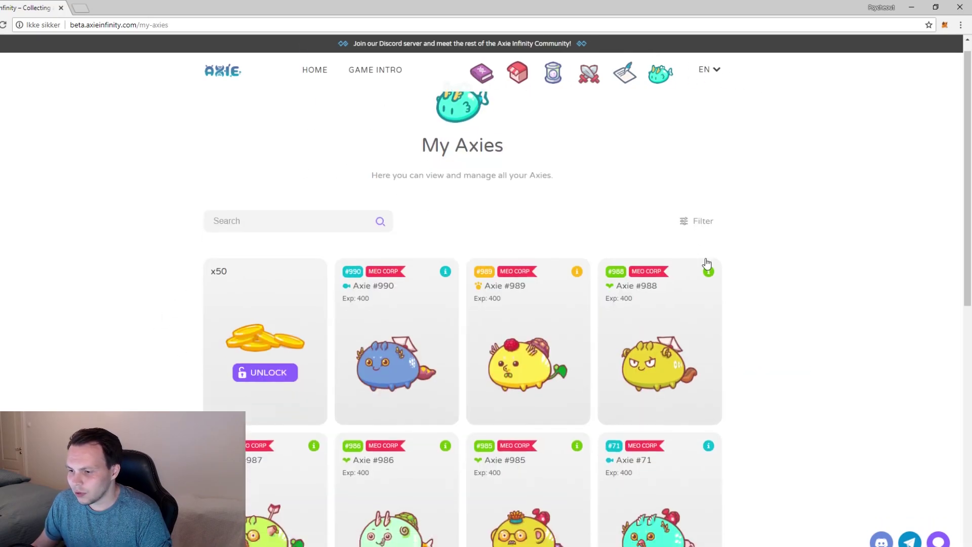
{"action": "scroll", "coordinate": [707, 264], "scroll_direction": "down", "scroll_amount": 2}
{"action": "mouse_move", "coordinate": [712, 186]}
{"action": "scroll", "coordinate": [727, 186], "scroll_direction": "up", "scroll_amount": 2}
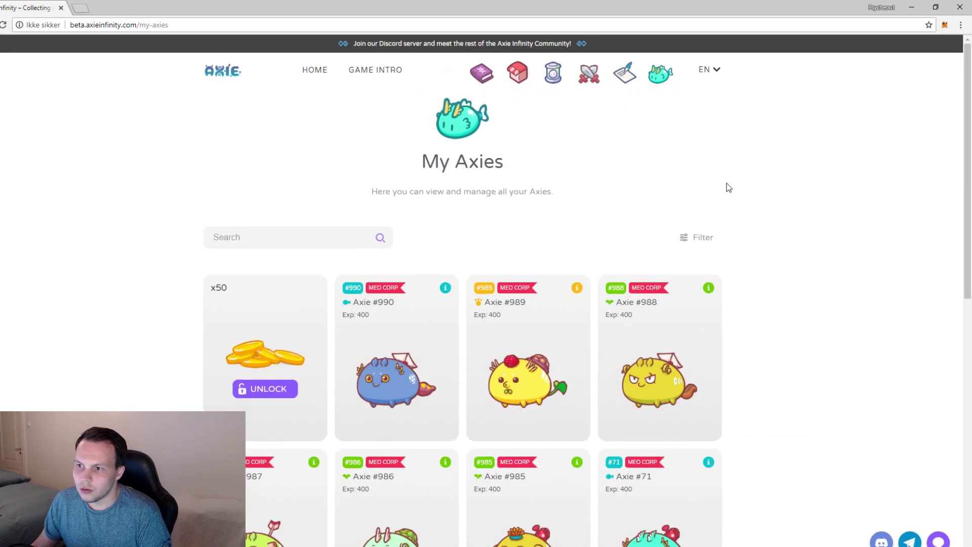
- Go to the Arena and scroll through its match history and leaderboard
{"action": "left_click", "coordinate": [598, 76]}
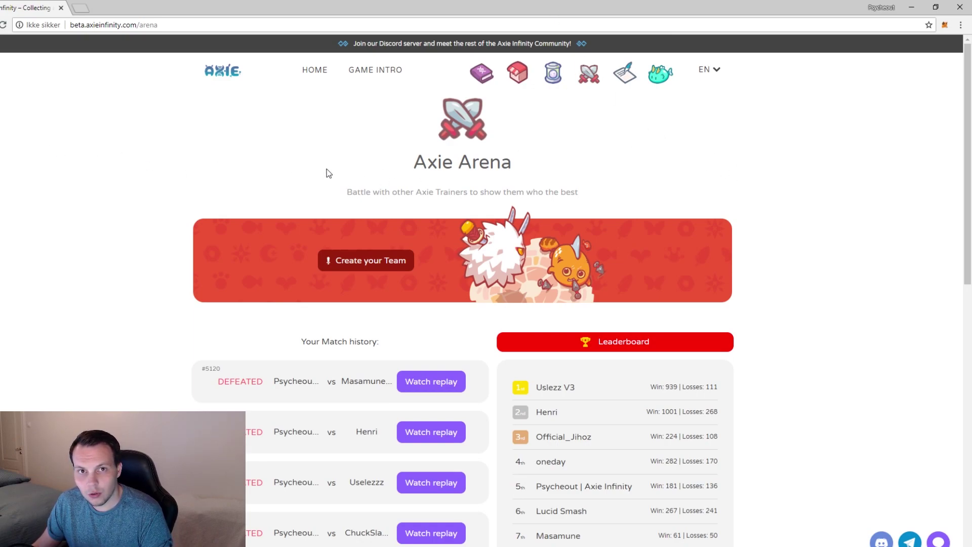
{"action": "scroll", "coordinate": [147, 95], "scroll_direction": "down", "scroll_amount": 3}
{"action": "scroll", "coordinate": [529, 330], "scroll_direction": "up", "scroll_amount": 3}
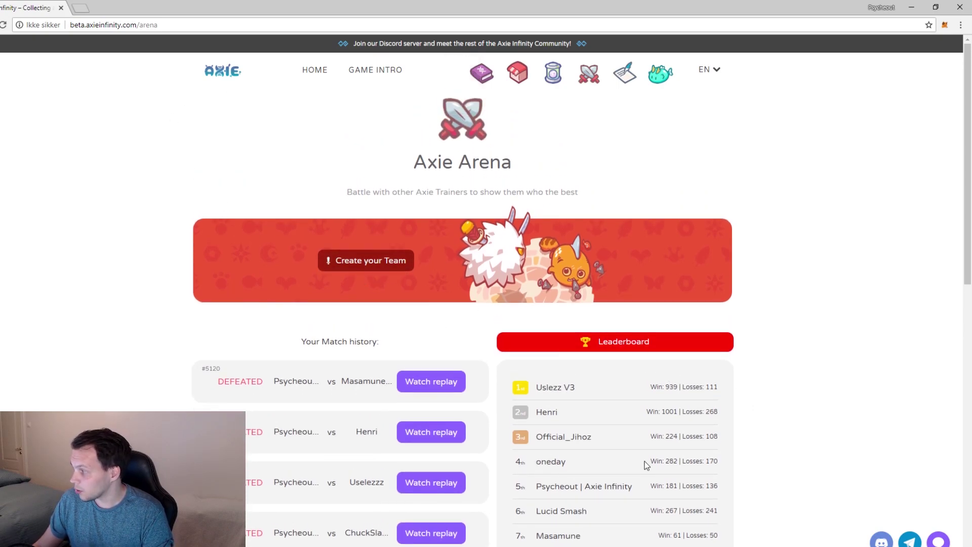
{"action": "scroll", "coordinate": [364, 292], "scroll_direction": "down", "scroll_amount": 2}
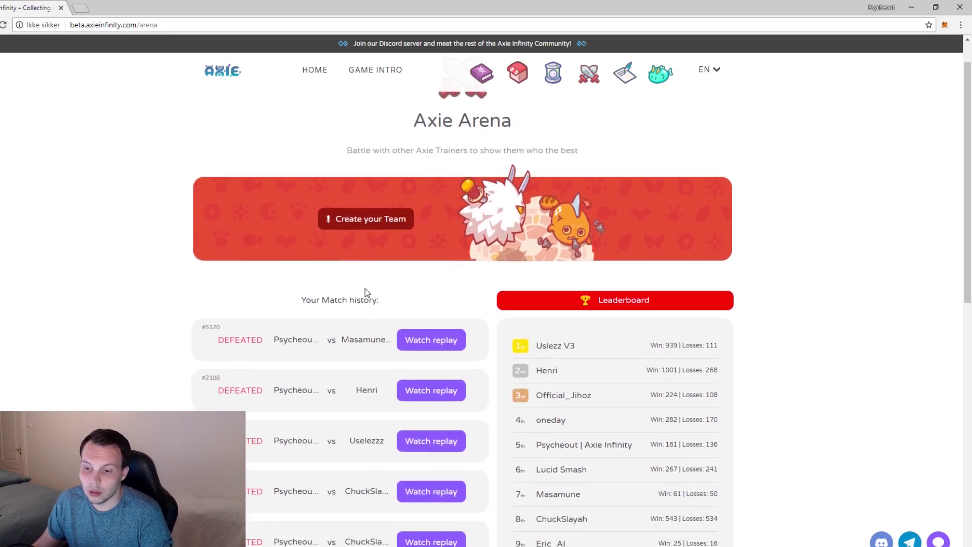
{"action": "scroll", "coordinate": [237, 358], "scroll_direction": "up", "scroll_amount": 2}
{"action": "scroll", "coordinate": [315, 263], "scroll_direction": "down", "scroll_amount": 2}
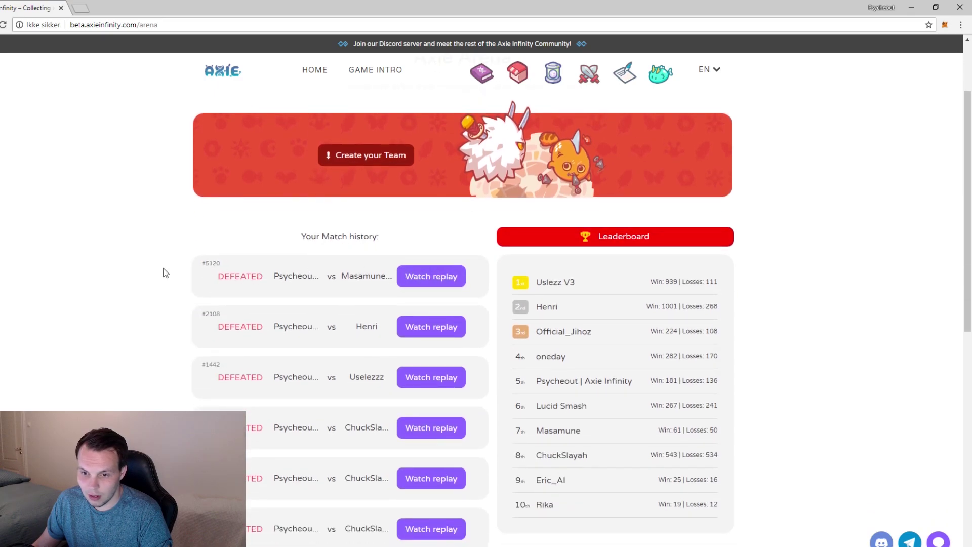
{"action": "scroll", "coordinate": [260, 265], "scroll_direction": "down", "scroll_amount": 1}
{"action": "scroll", "coordinate": [282, 239], "scroll_direction": "up", "scroll_amount": 2}
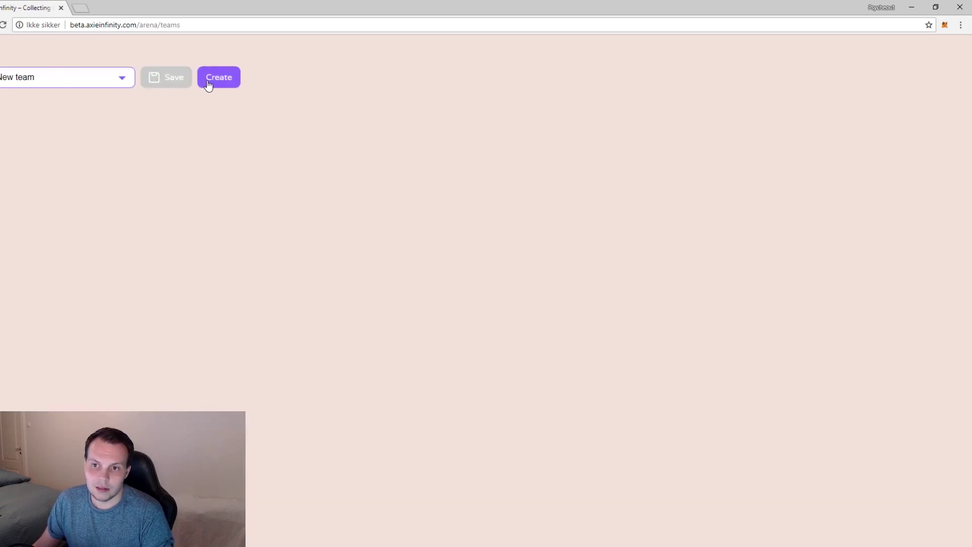
- Start a new team and put Axie #2164 in the first slot
{"action": "left_click", "coordinate": [215, 81]}
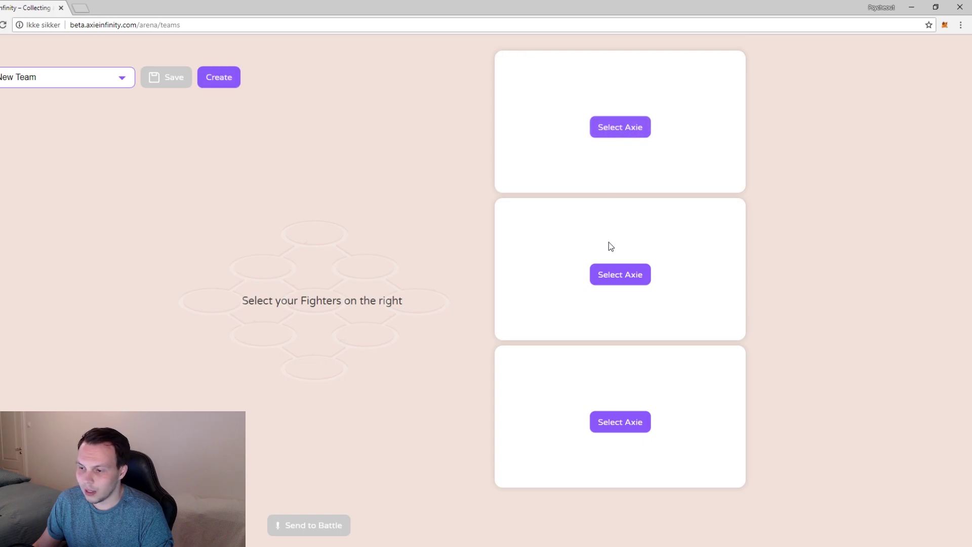
{"action": "left_click", "coordinate": [624, 129]}
{"action": "scroll", "coordinate": [715, 147], "scroll_direction": "down", "scroll_amount": 1}
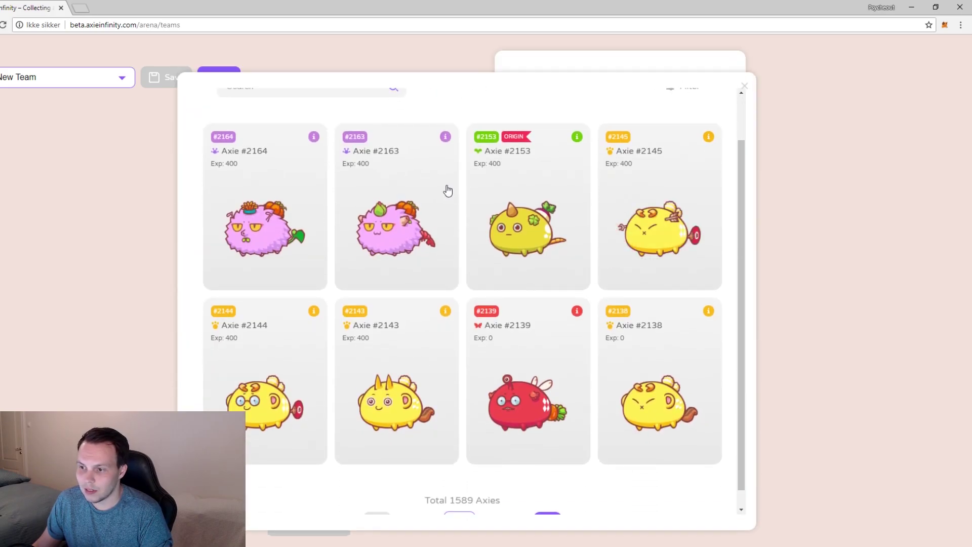
{"action": "left_click", "coordinate": [262, 231]}
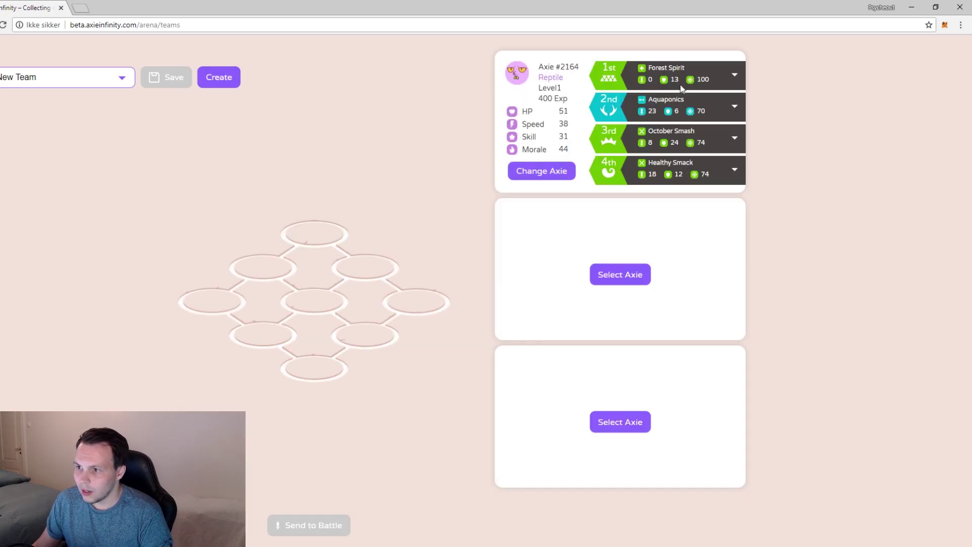
- Rank Aquaponics as #2164's first move and place it on the right-most hex
{"action": "left_click", "coordinate": [734, 78]}
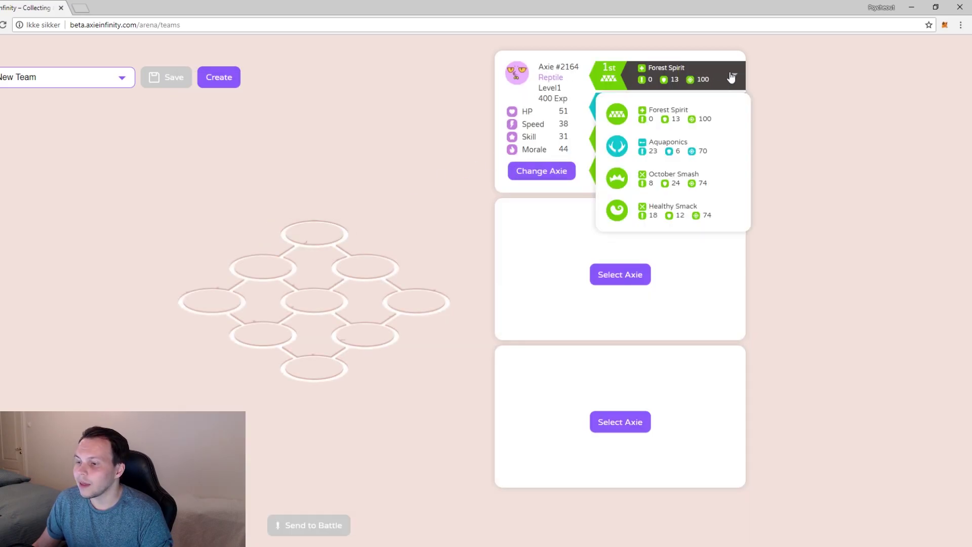
{"action": "left_click", "coordinate": [784, 85]}
{"action": "left_click", "coordinate": [734, 105]}
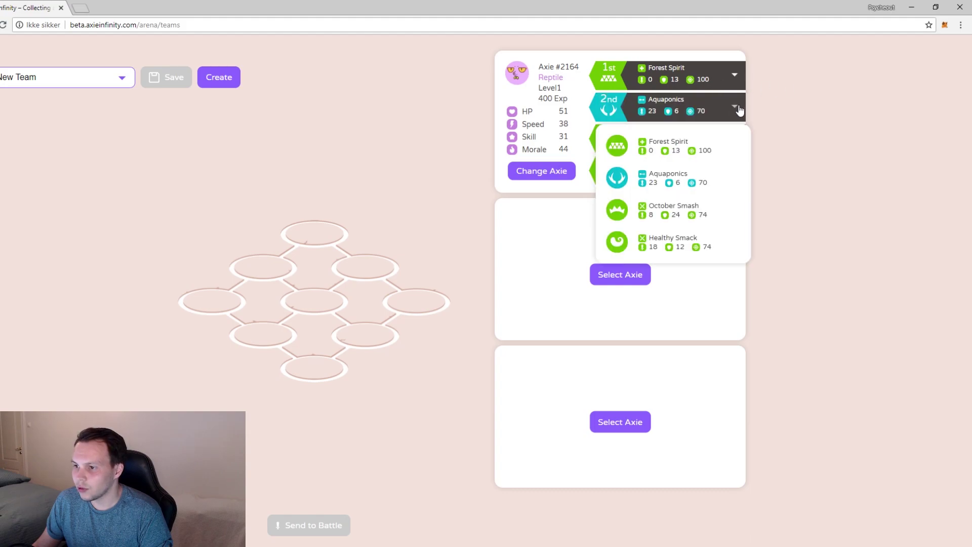
{"action": "left_click", "coordinate": [710, 68]}
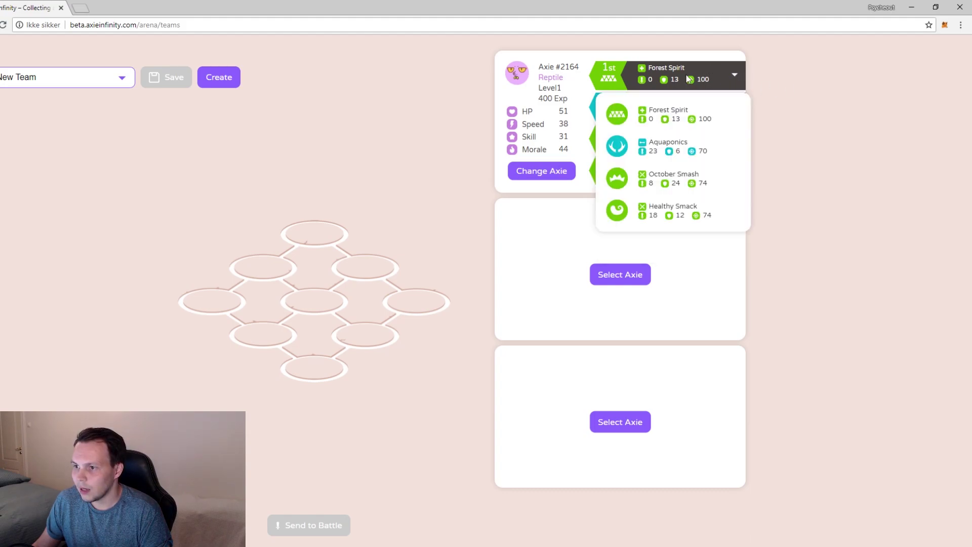
{"action": "left_click", "coordinate": [614, 148]}
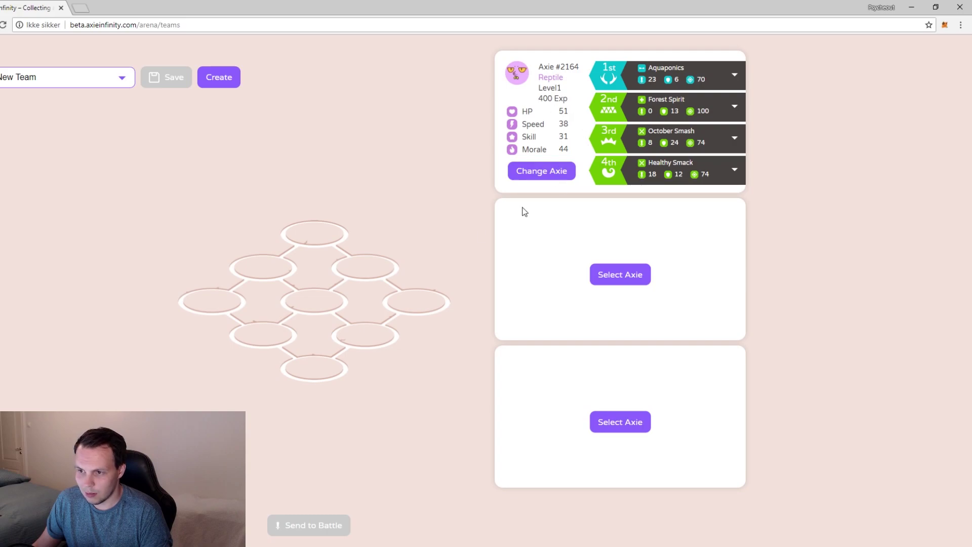
{"action": "left_click", "coordinate": [417, 302]}
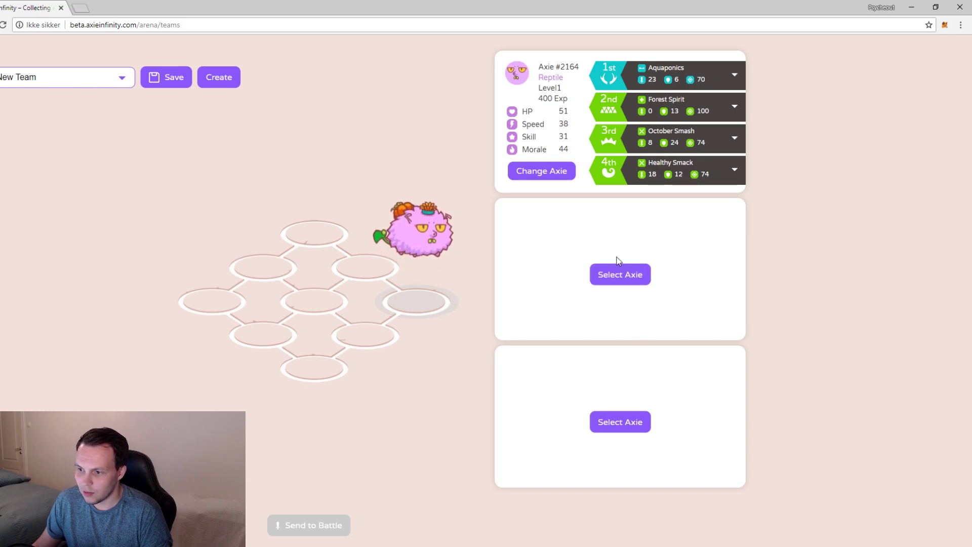
- Put Axie #2163 in the second slot and Axie #2153 in the third
{"action": "left_click", "coordinate": [619, 273]}
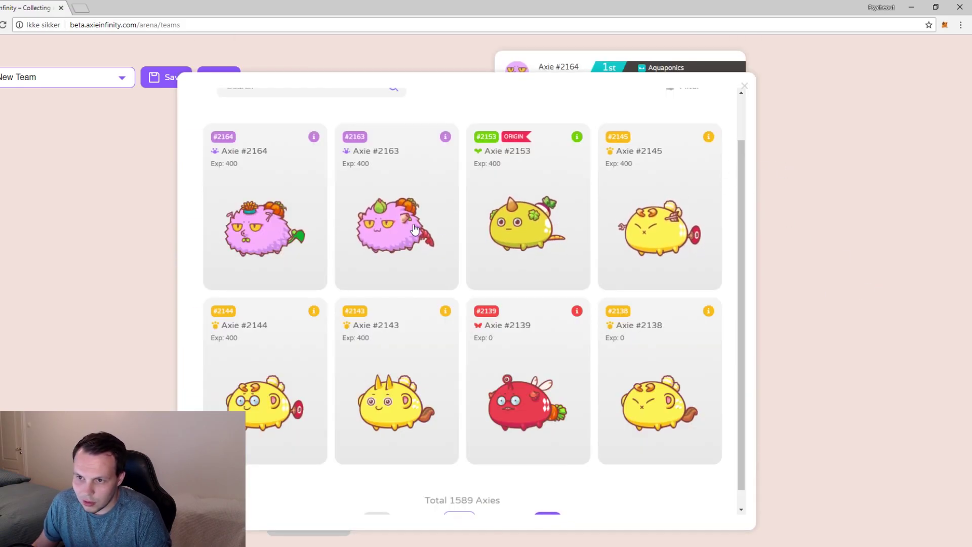
{"action": "left_click", "coordinate": [414, 229]}
{"action": "left_click", "coordinate": [619, 422]}
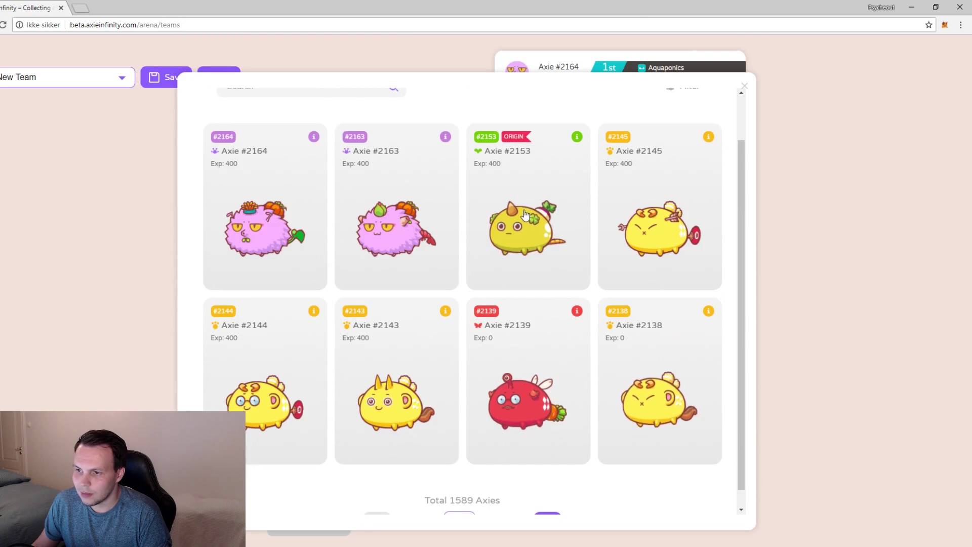
{"action": "left_click", "coordinate": [525, 215]}
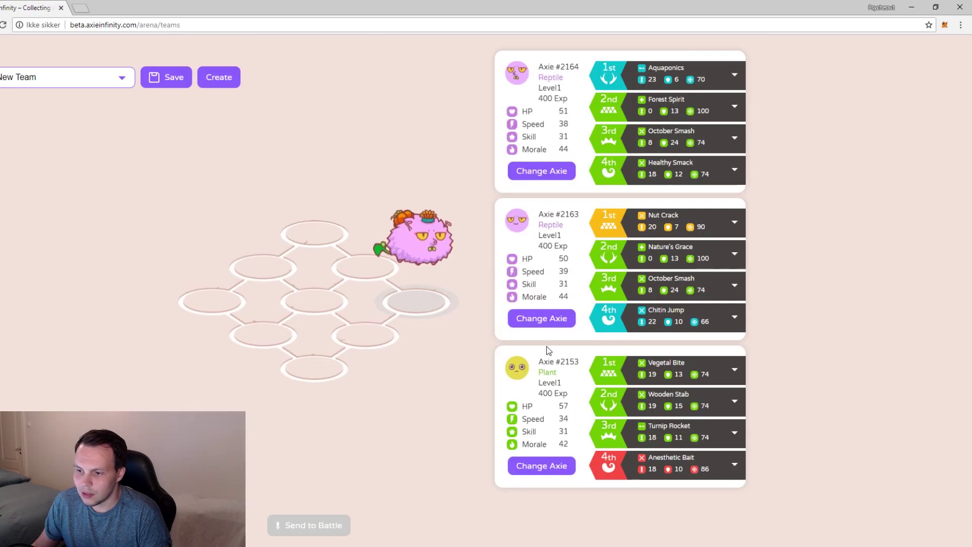
- Place #2163 upper-right and #2153 on a lower hex, and name the team 'Psycheout Superstars'
{"action": "left_click", "coordinate": [362, 268]}
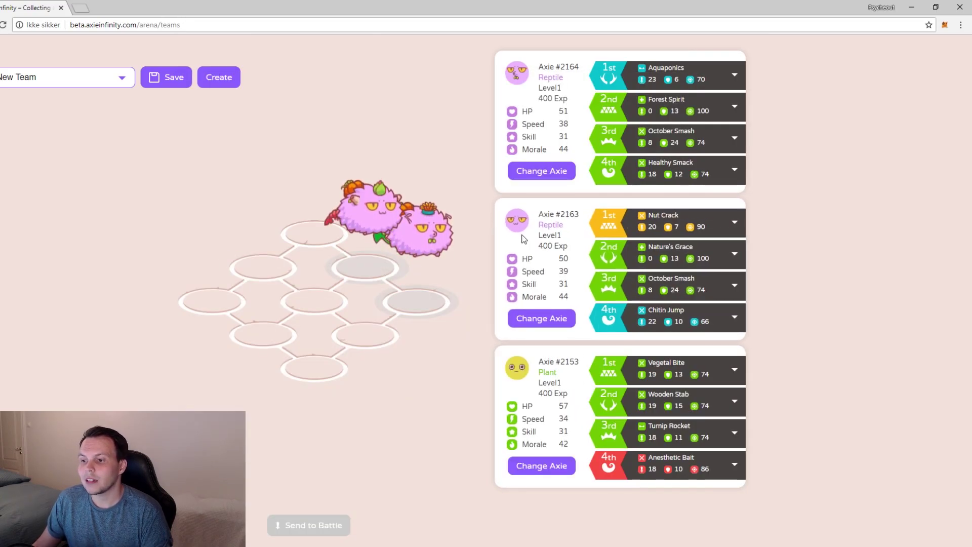
{"action": "left_click", "coordinate": [366, 335]}
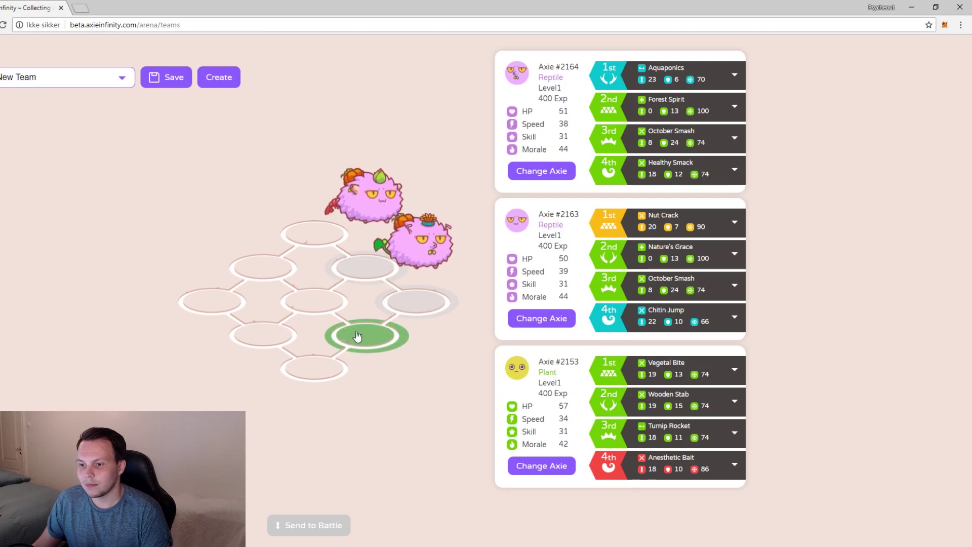
{"action": "left_click", "coordinate": [520, 377]}
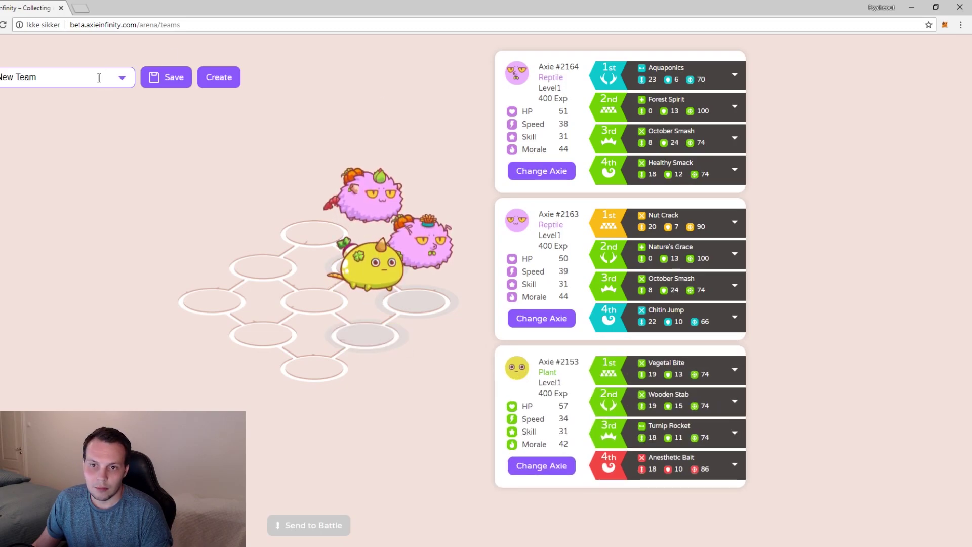
{"action": "left_click_drag", "start_coordinate": [91, 78], "coordinate": [9, 99]}
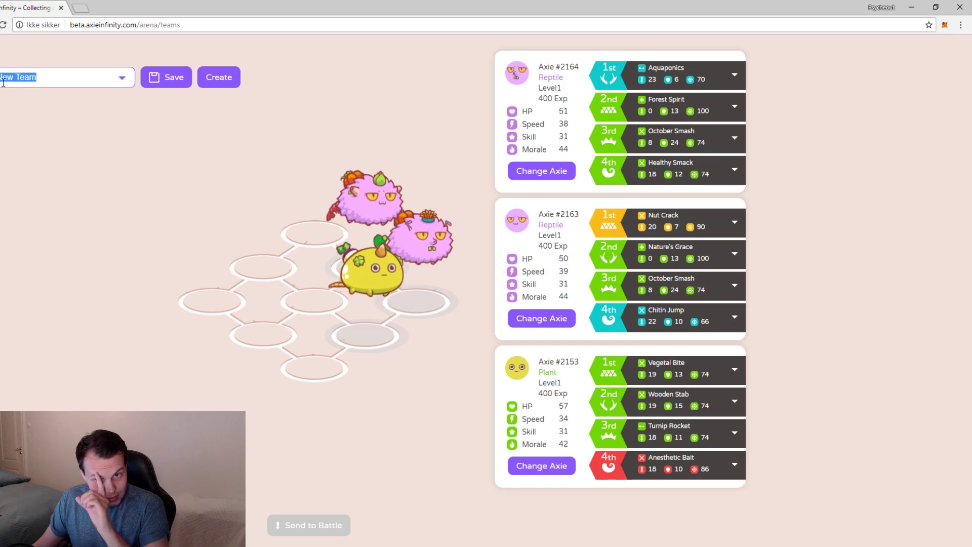
{"action": "type", "text": "Psycheo"}
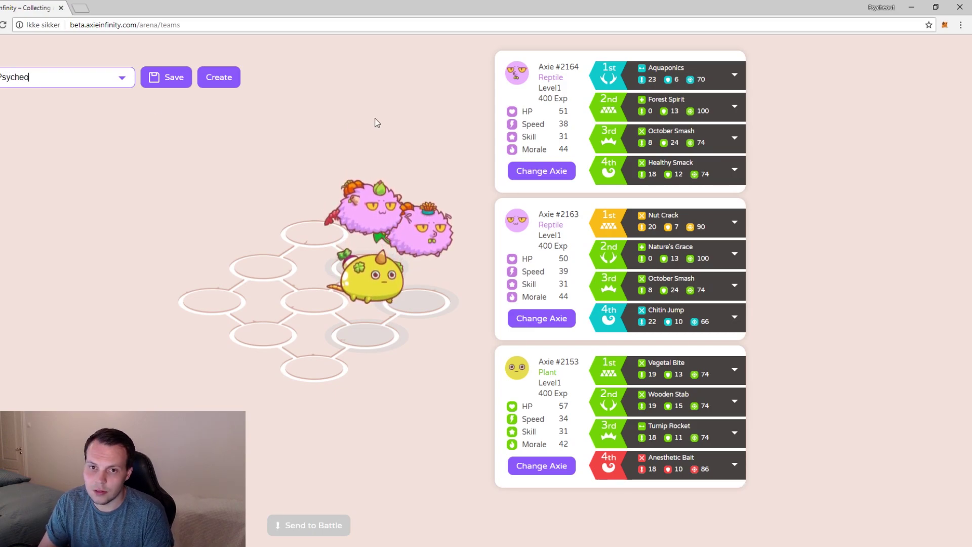
{"action": "type", "text": "ut Superstars"}
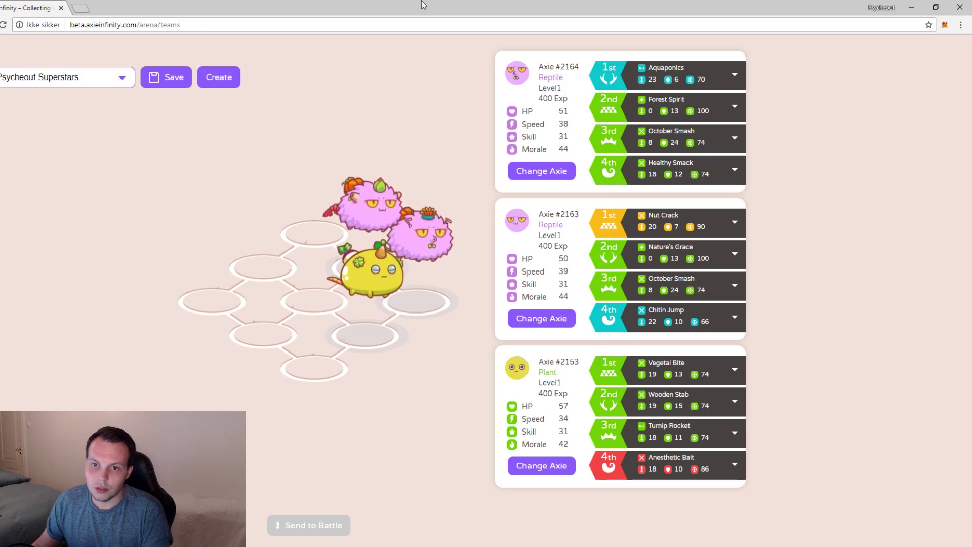
- Save Psycheout Superstars, dismiss the confirmation, send it to battle and go back to the Arena
{"action": "left_click", "coordinate": [174, 80]}
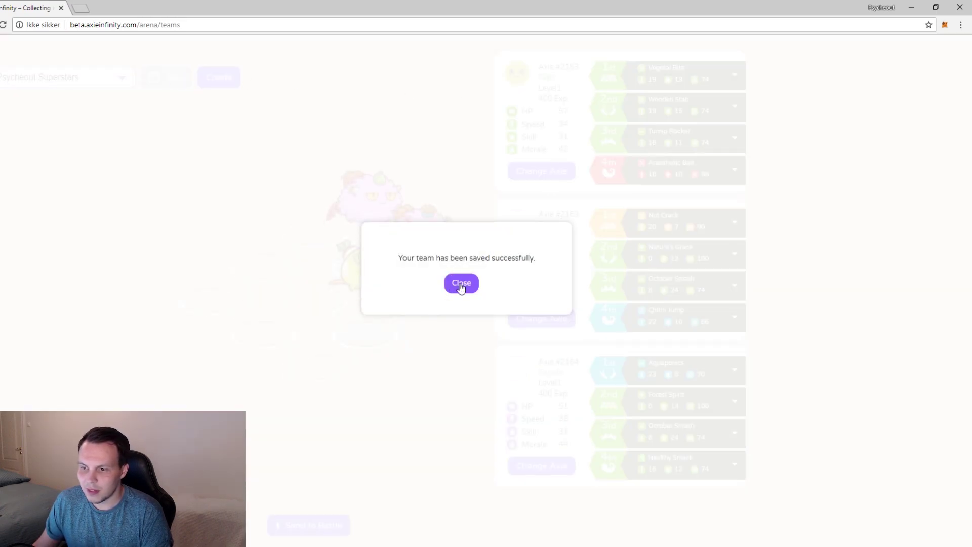
{"action": "left_click", "coordinate": [460, 283]}
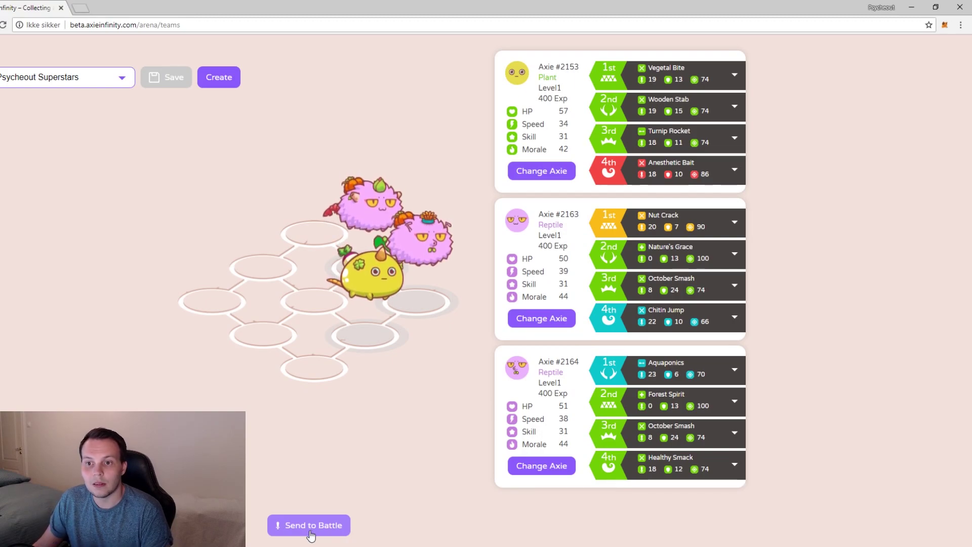
{"action": "left_click", "coordinate": [310, 532]}
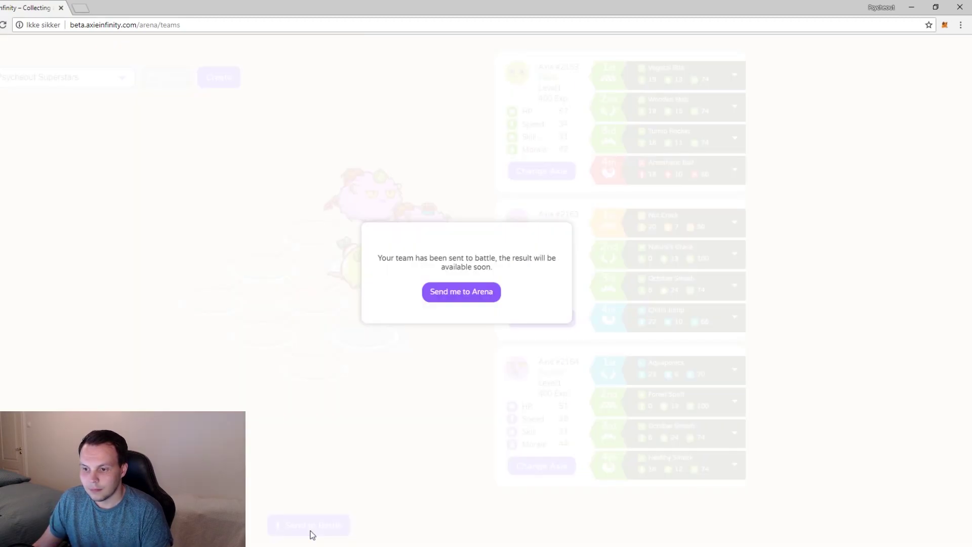
{"action": "left_click", "coordinate": [448, 300]}
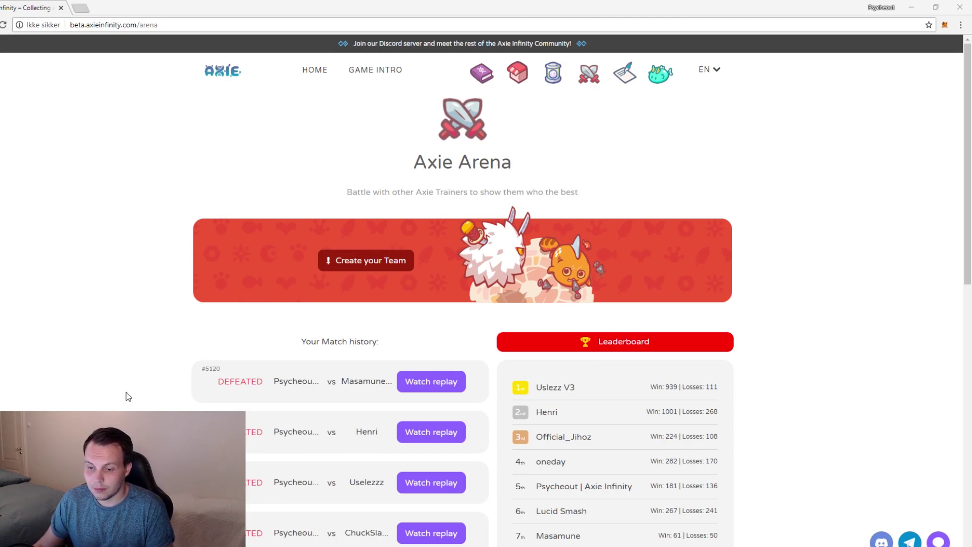
{"action": "left_click", "coordinate": [429, 384]}
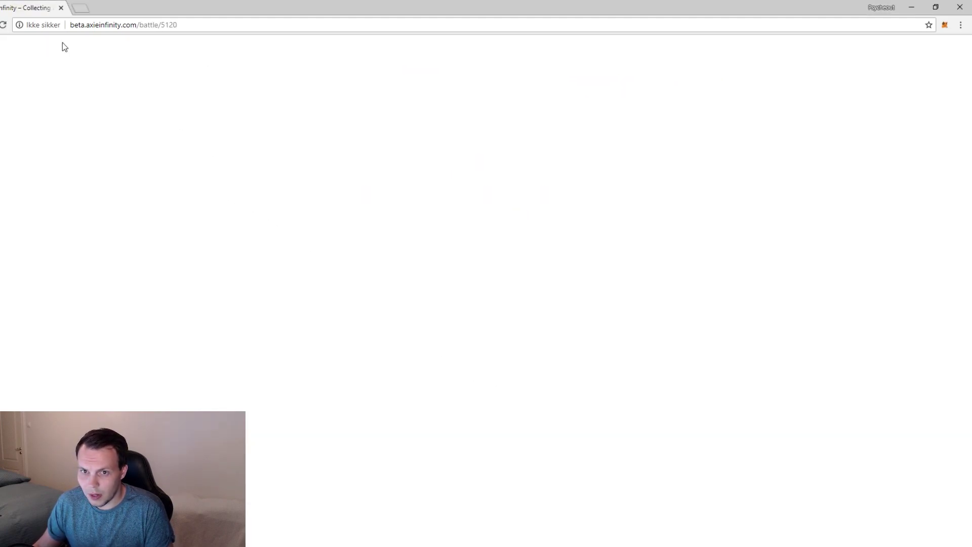